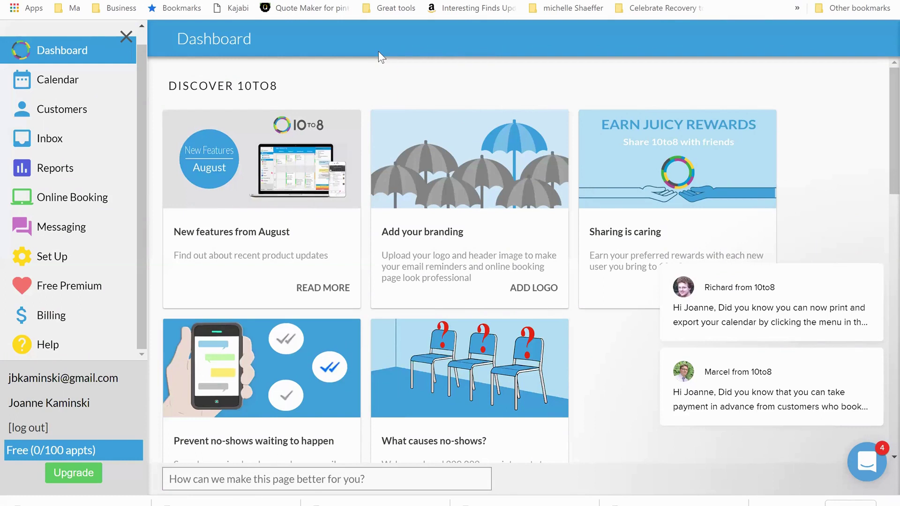
Go from the Calendar to the Set Up > Availability page listing weekday working hours
left_click(72, 83)
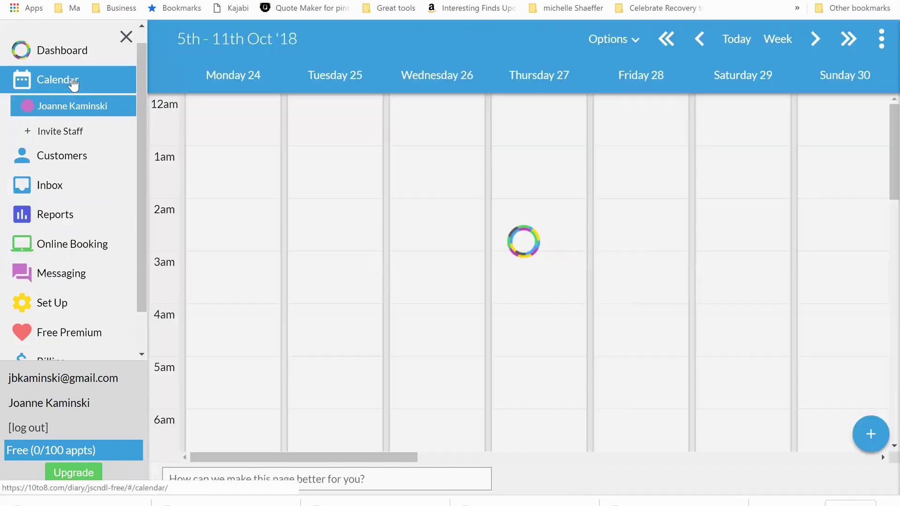
left_click(71, 164)
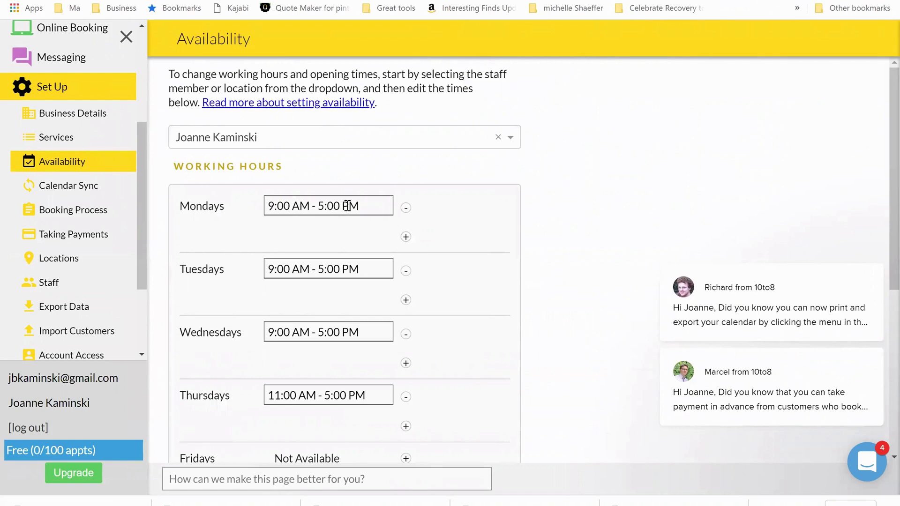
Drop the extra Monday time range and change Monday's hours to 9:00 AM–8:00 PM
left_click(406, 237)
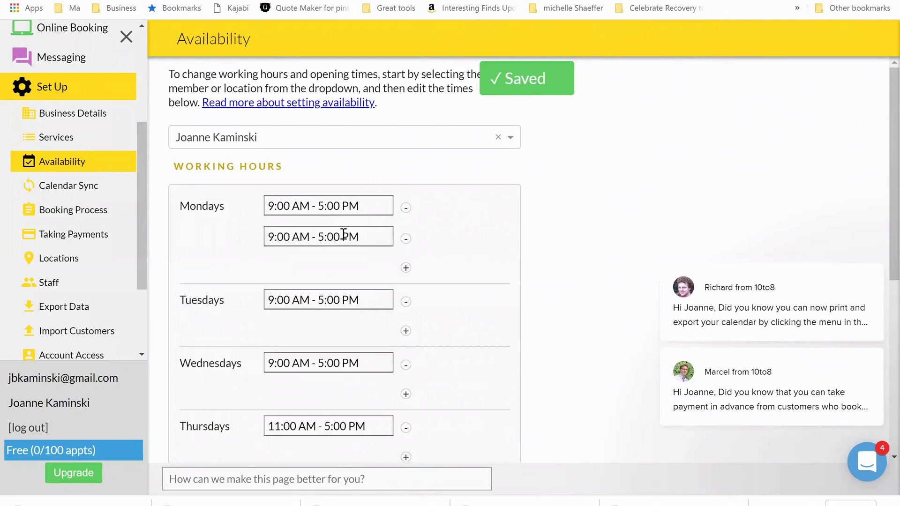
left_click(327, 238)
key("BackSpace")
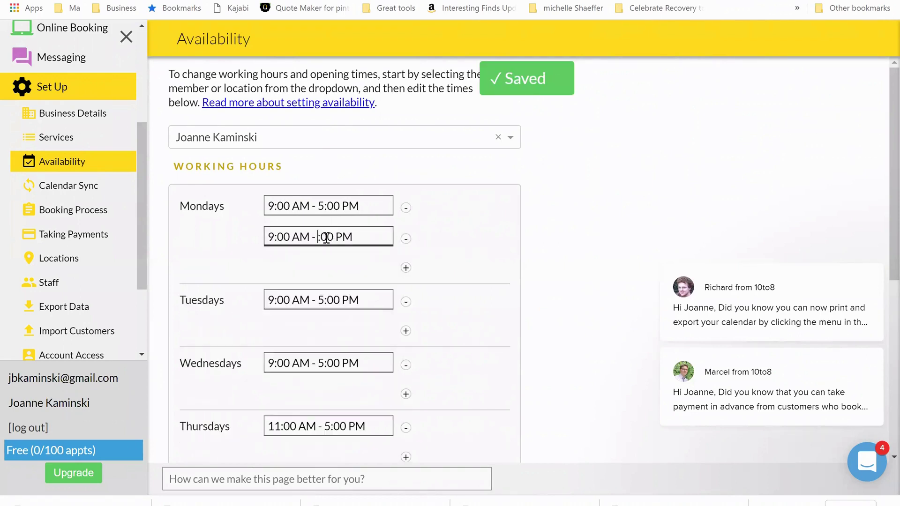
left_click(405, 239)
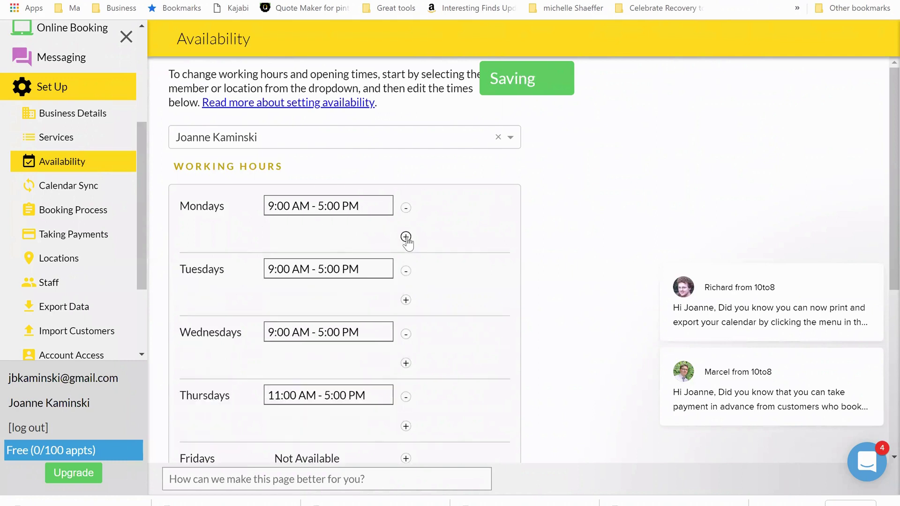
left_click(326, 207)
type("8")
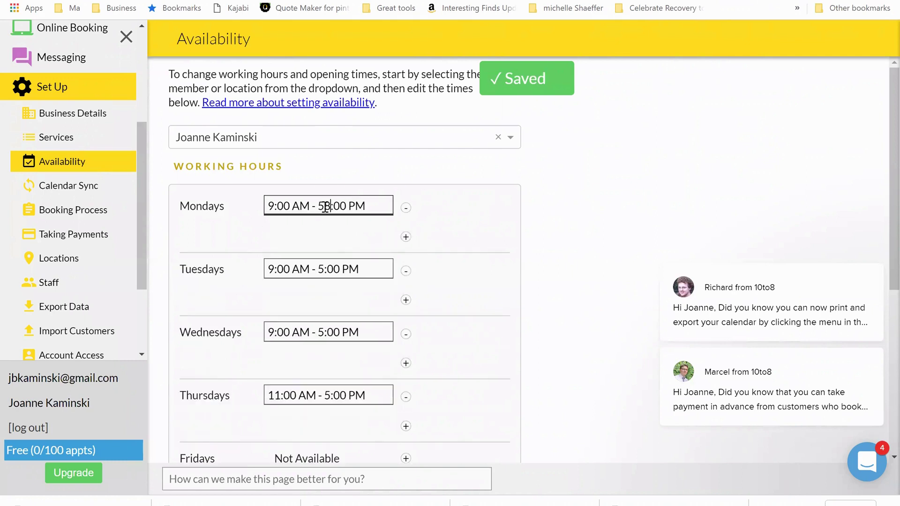
key("BackSpace")
key("BackSpace")
type("8")
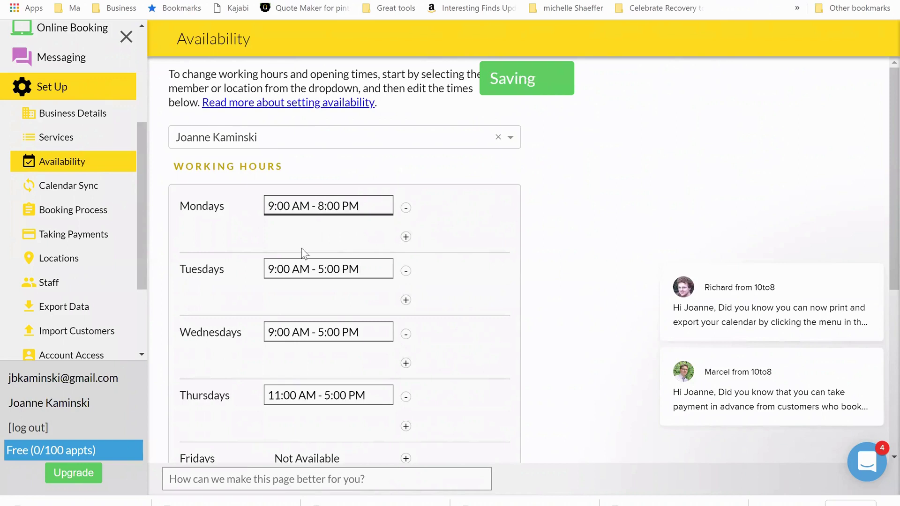
Change the Tuesday and Wednesday end times from 5 PM to 8 PM
left_click(323, 270)
key("BackSpace")
type("8")
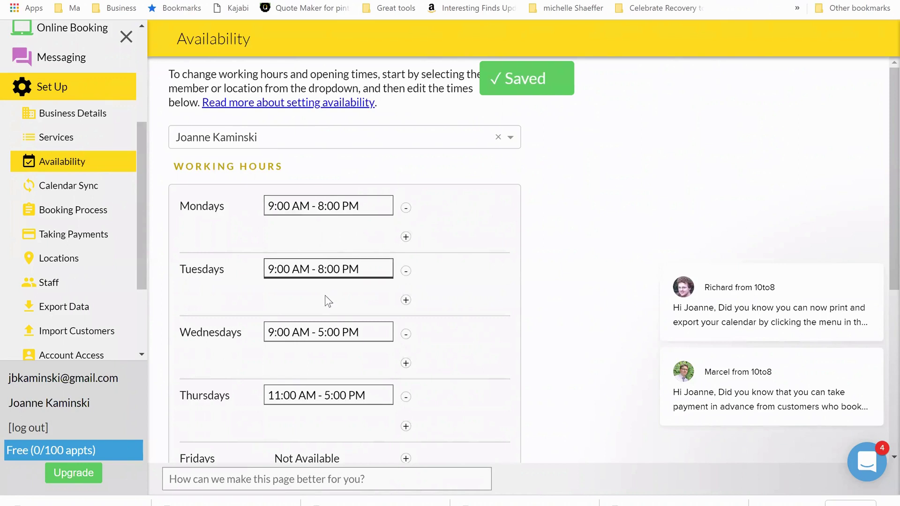
scroll(324, 295, "down", 1)
left_click(323, 290)
key("BackSpace")
type("8")
scroll(324, 274, "down", 2)
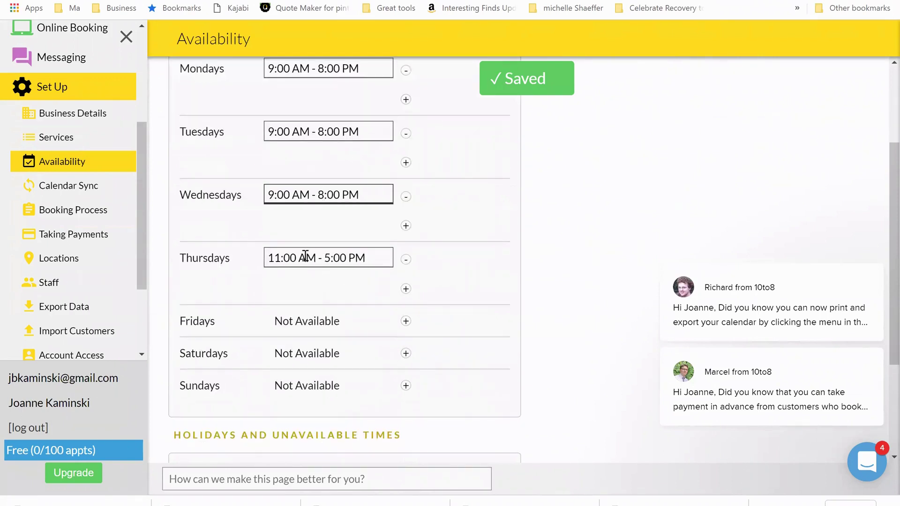
Set Thursday's hours to 10:30 AM–8:00 PM and switch to the Google Calendar tab
left_click(279, 260)
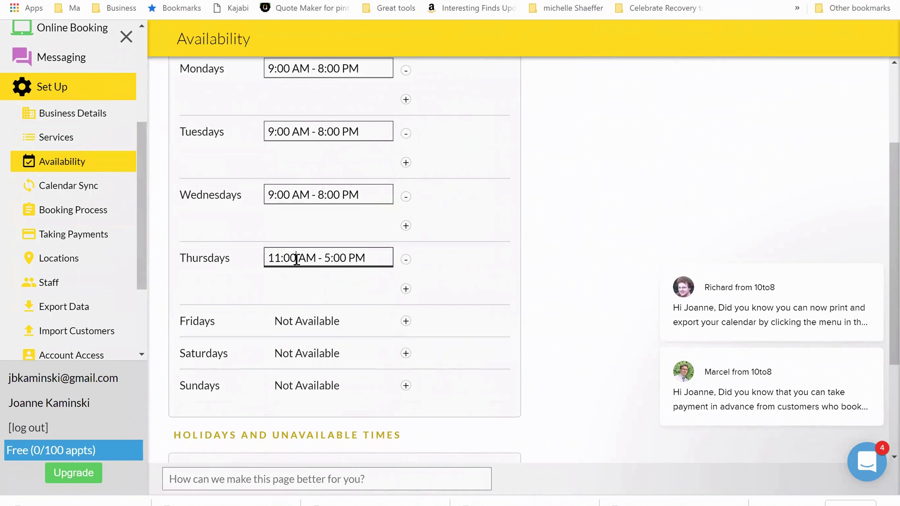
key("BackSpace")
key("BackSpace")
key("BackSpace")
key("BackSpace")
key("BackSpace")
type("10")
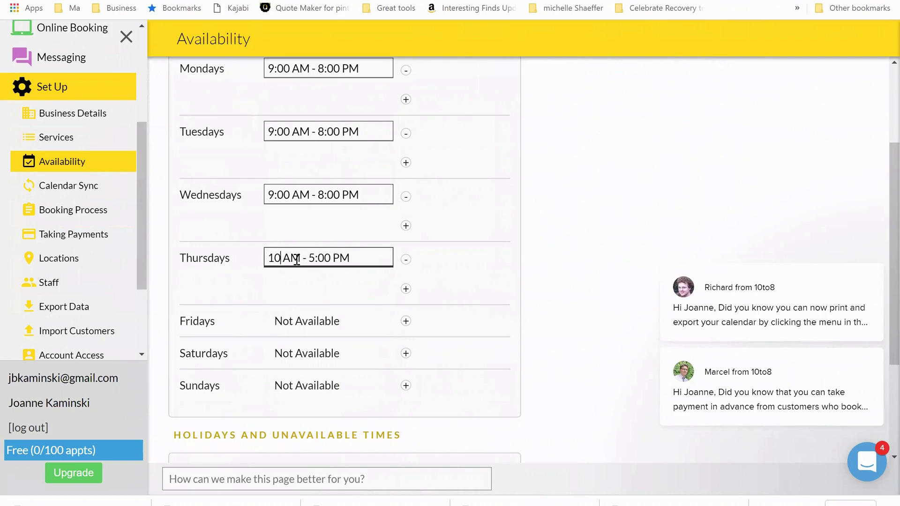
type(":30")
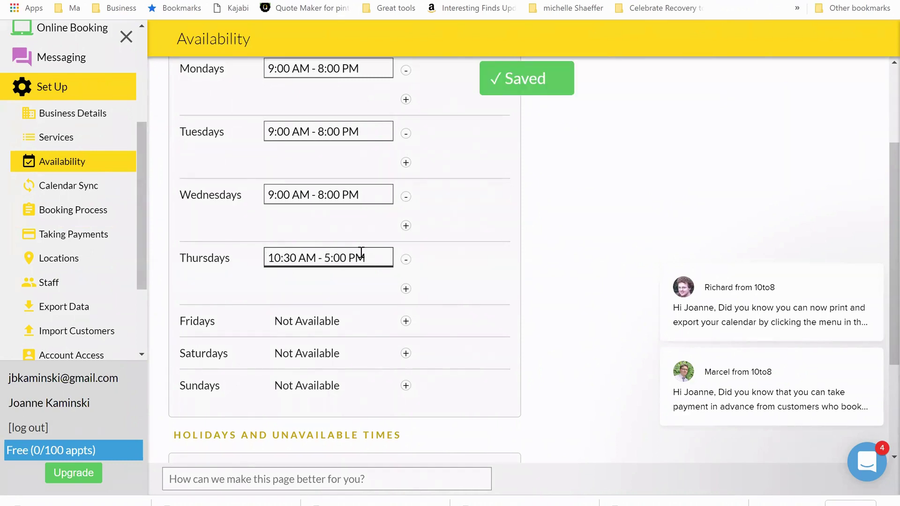
left_click(329, 258)
key("BackSpace")
type("8")
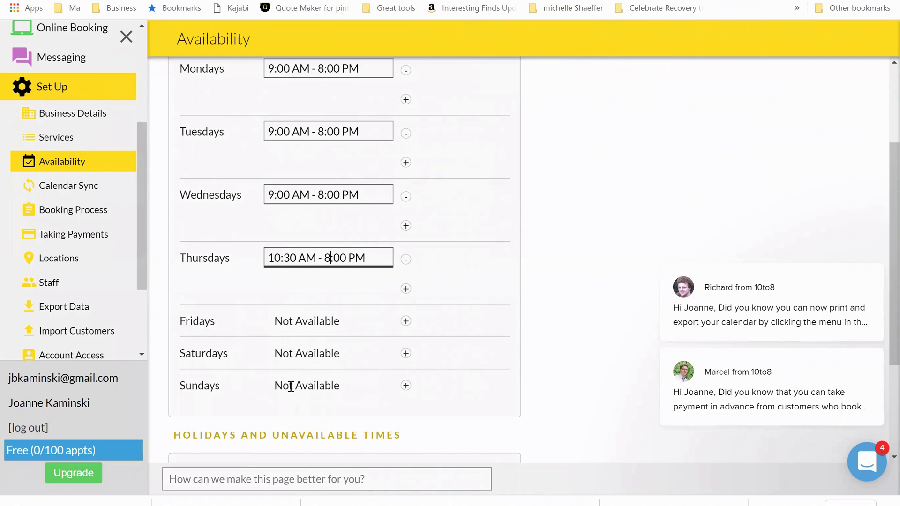
scroll(291, 386, "down", 3)
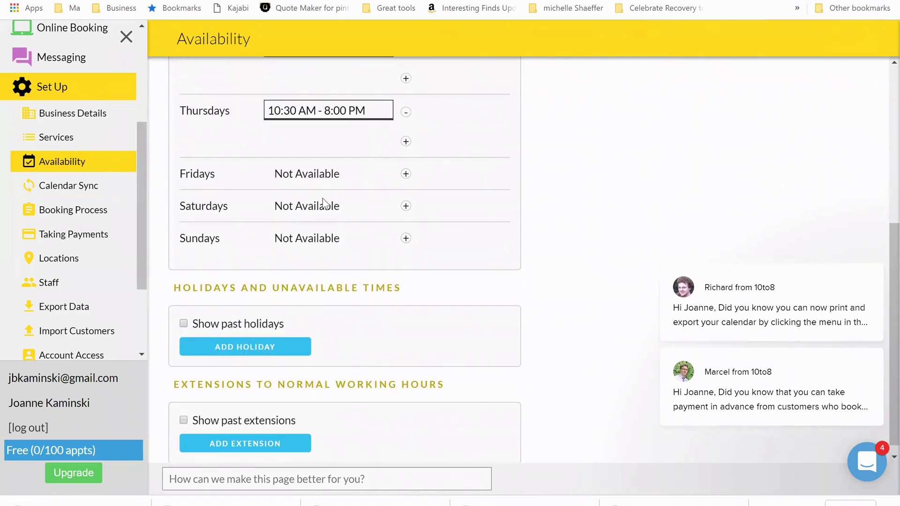
scroll(322, 204, "up", 6)
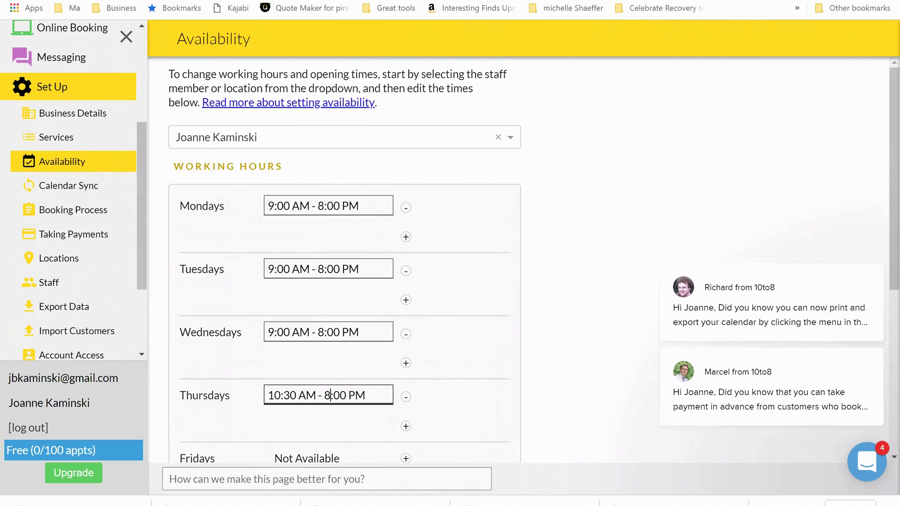
key("ctrl+Tab")
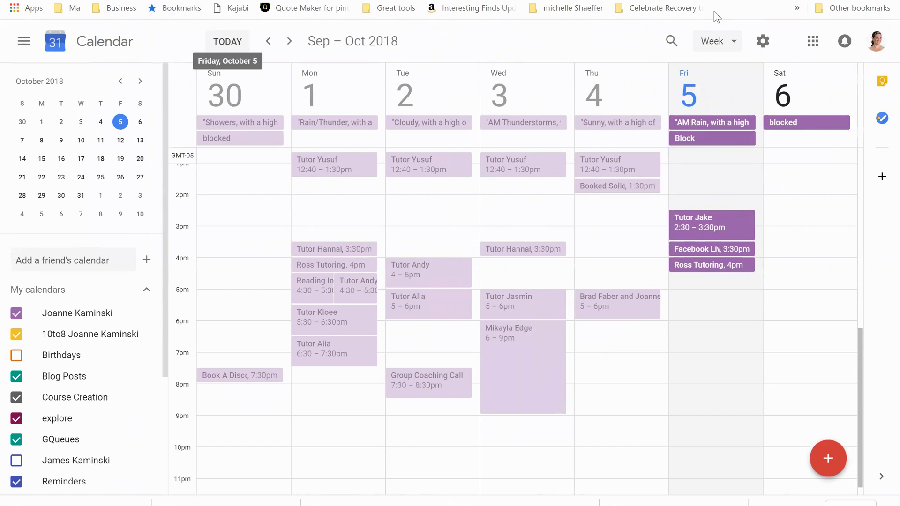
Switch back from Google Calendar to the 10to8 Availability page
key("ctrl+Tab")
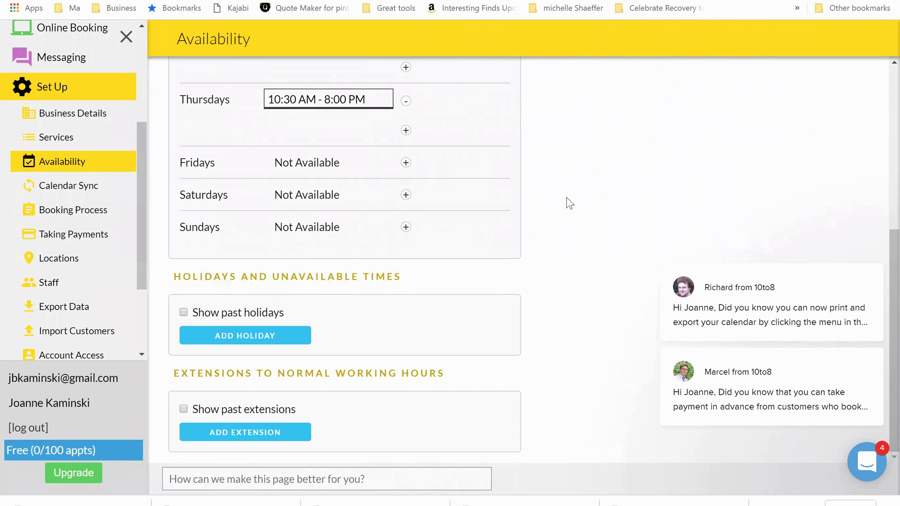
Clear all the chat message pop-ups from the 10to8 page
scroll(566, 196, "up", 6)
scroll(566, 197, "down", 6)
mouse_move(860, 294)
left_click(870, 247)
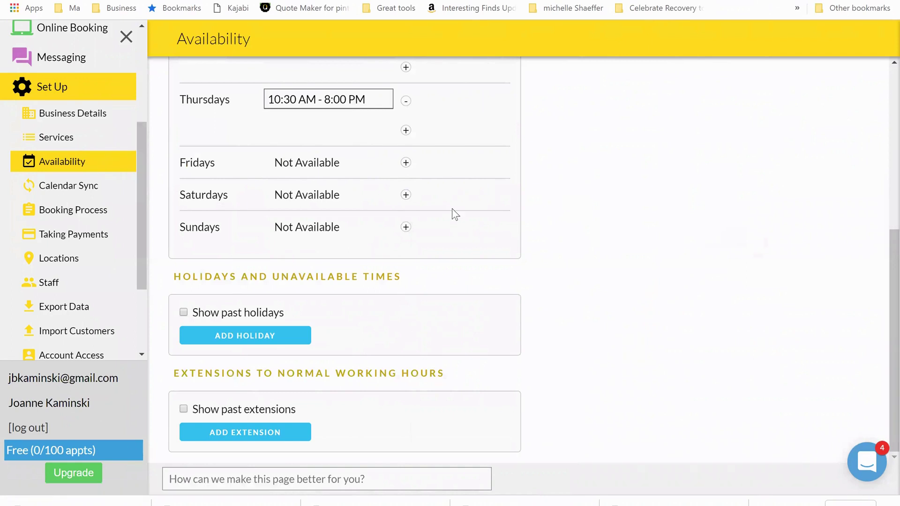
Open the Calendar Sync settings and scroll through them
left_click(70, 192)
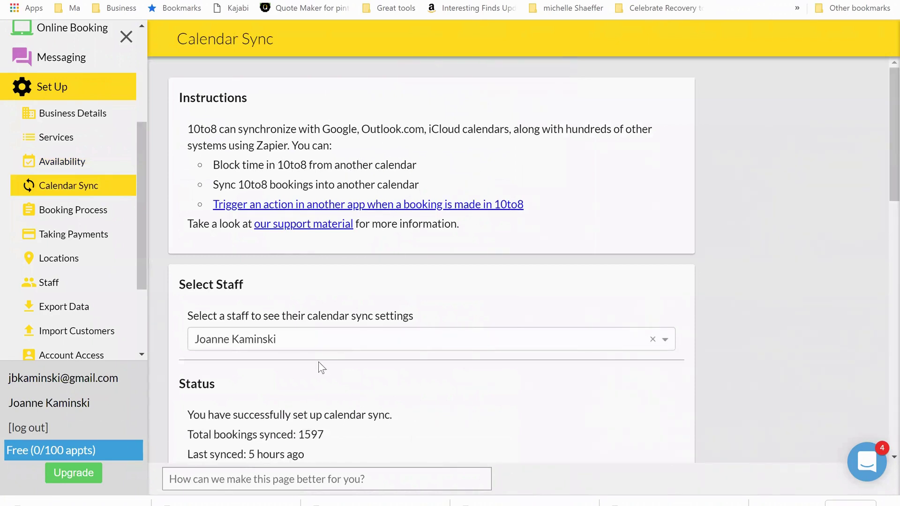
scroll(319, 362, "down", 3)
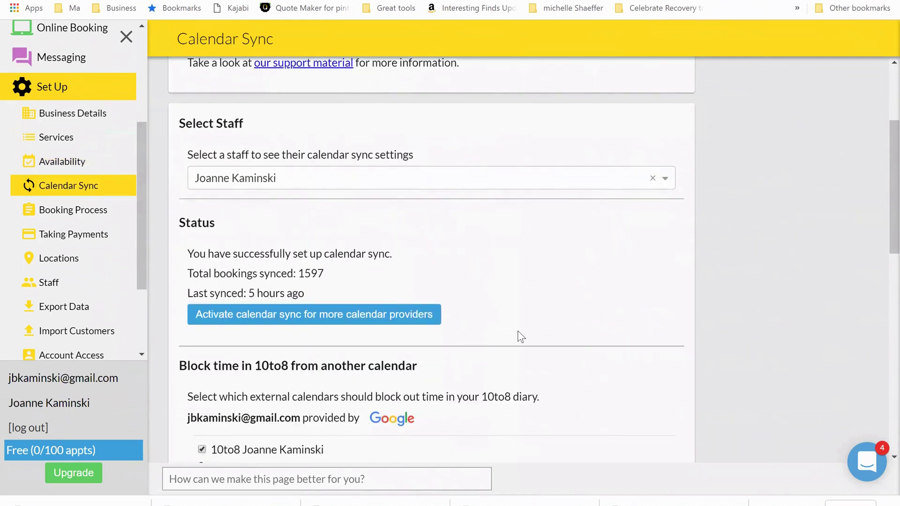
scroll(518, 331, "down", 4)
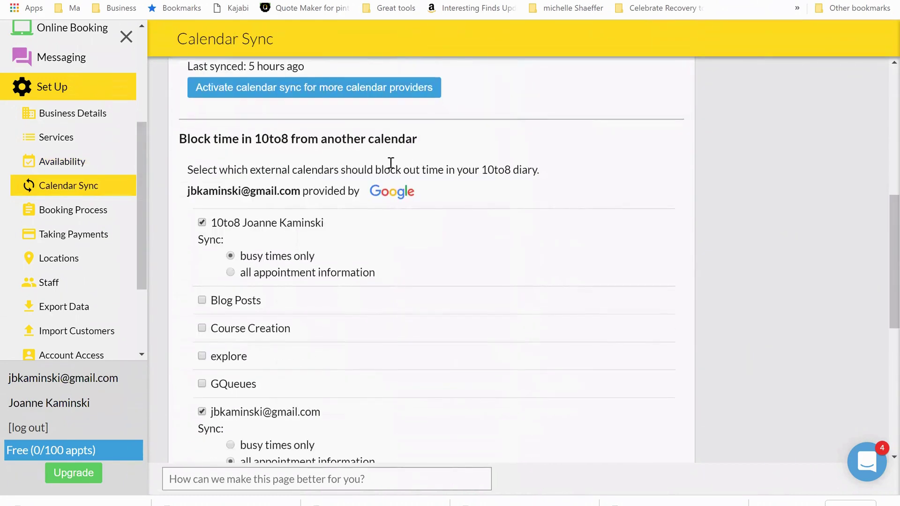
scroll(397, 212, "down", 5)
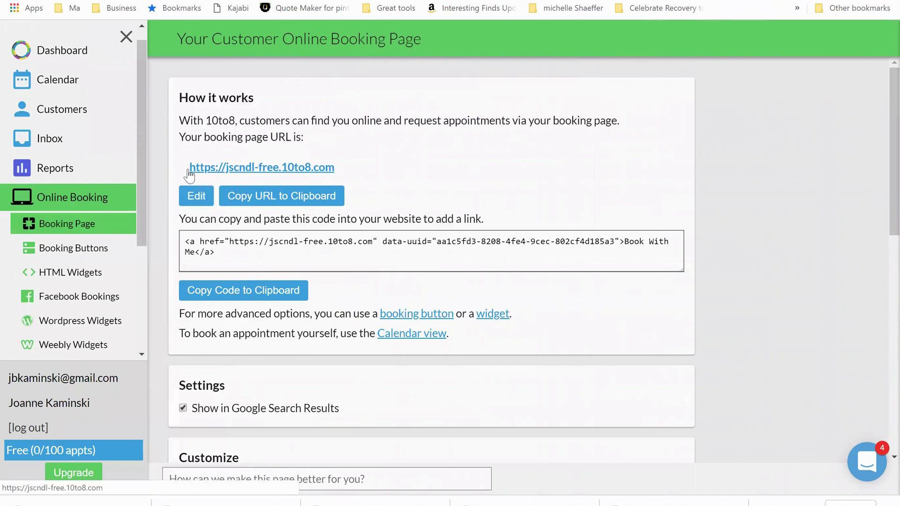
Copy the booking page URL and paste it into a new browser tab's address bar
left_click(287, 197)
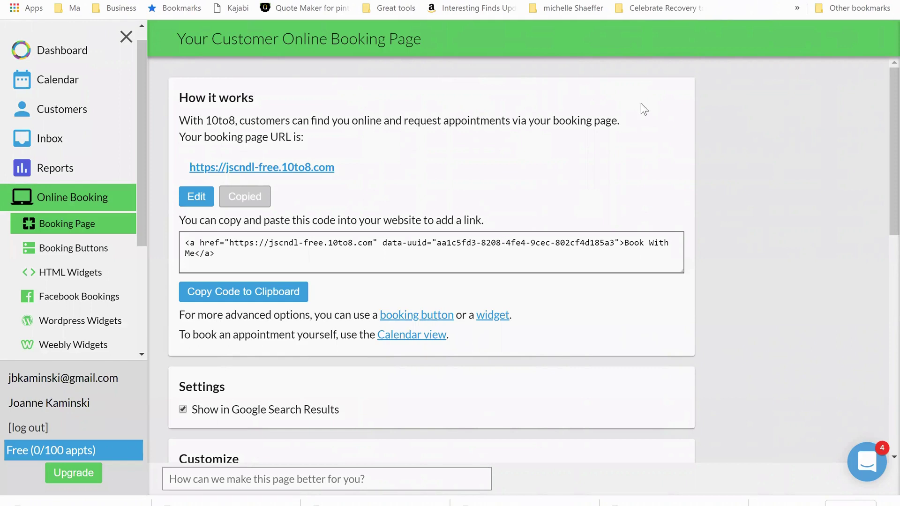
left_click(323, 159)
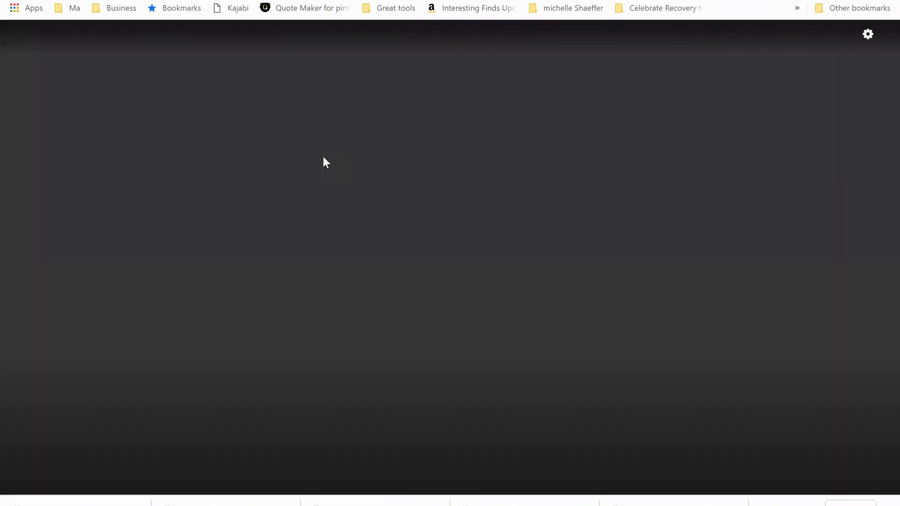
type("https://jscndl-free.10to8.com")
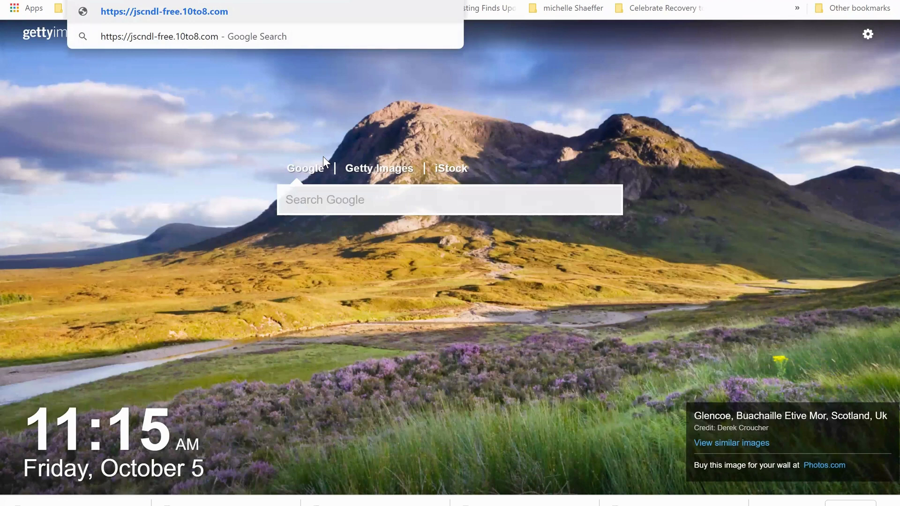
key("Return")
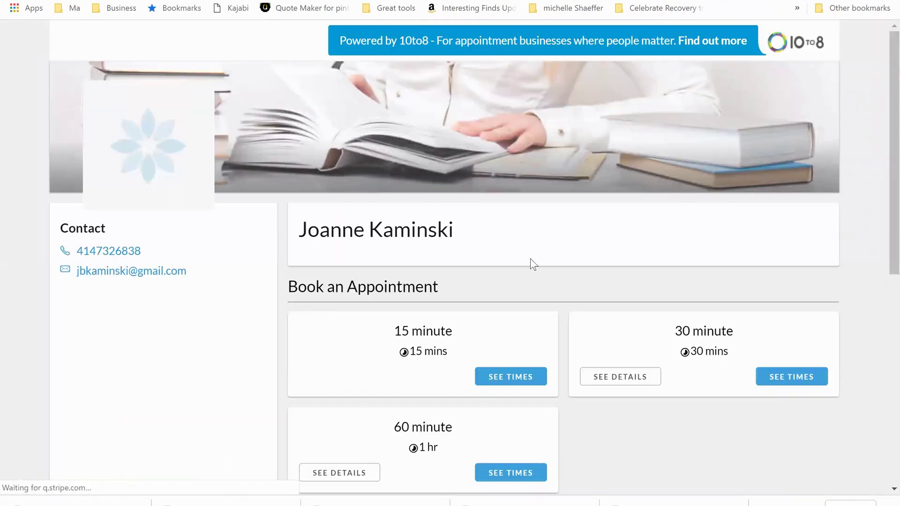
scroll(530, 258, "down", 3)
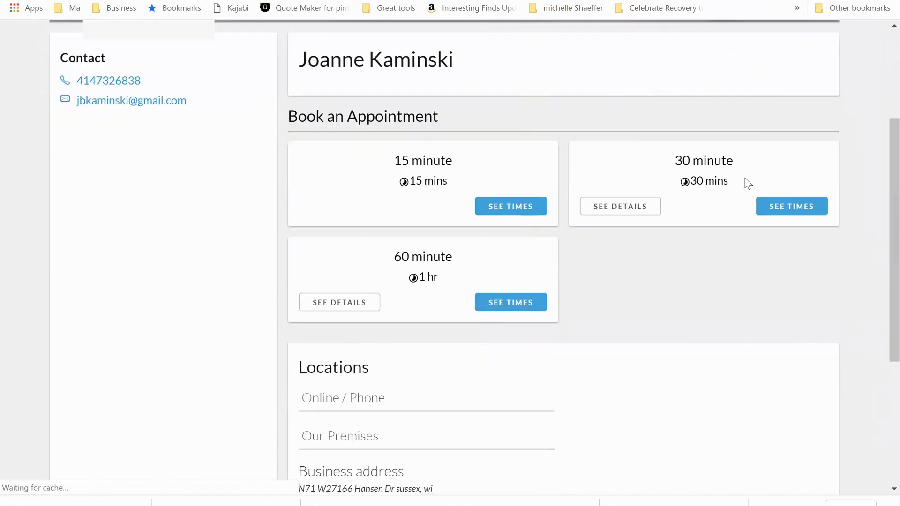
scroll(476, 271, "down", 1)
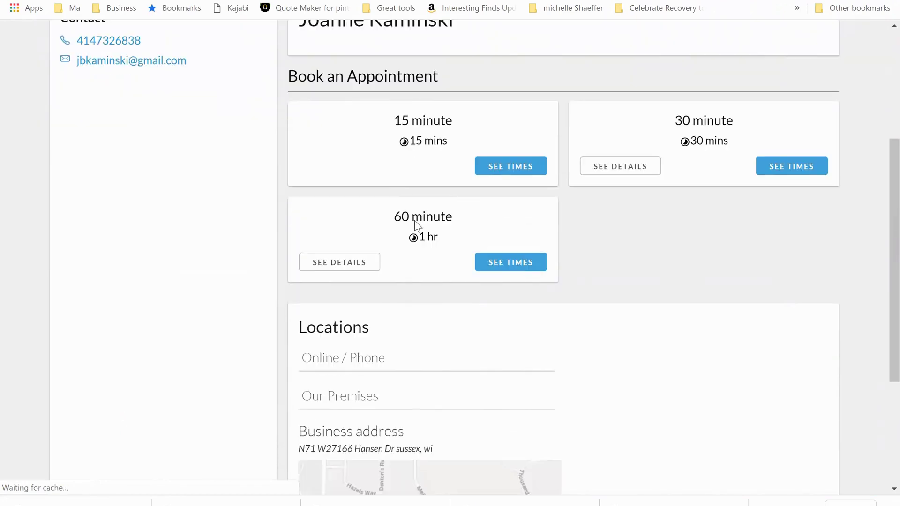
left_click(498, 266)
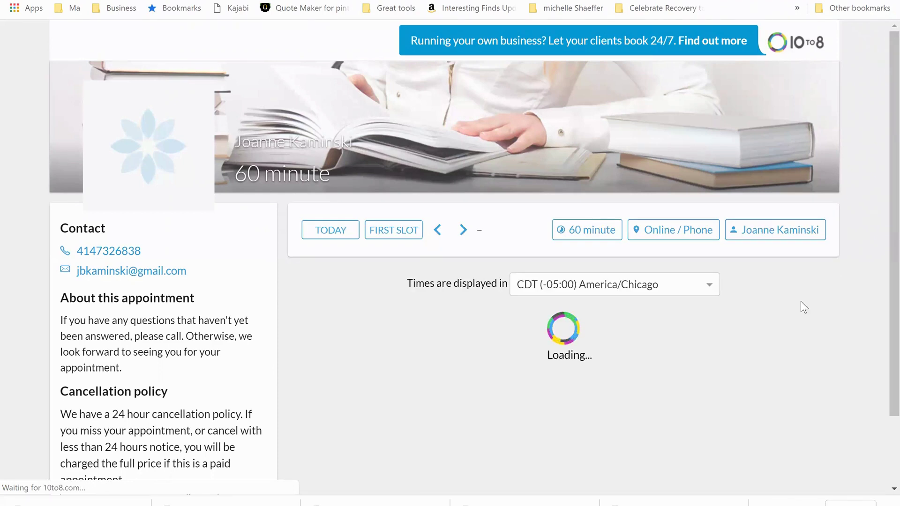
scroll(706, 234, "down", 2)
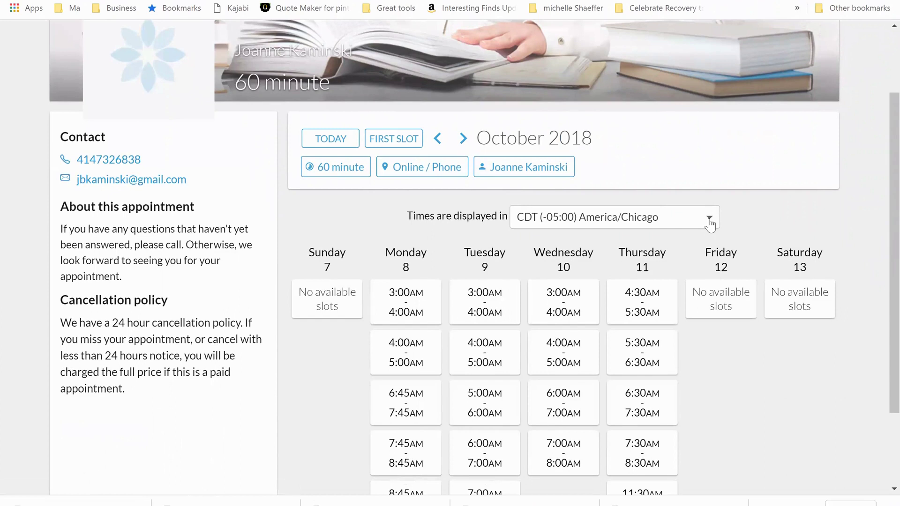
left_click(709, 224)
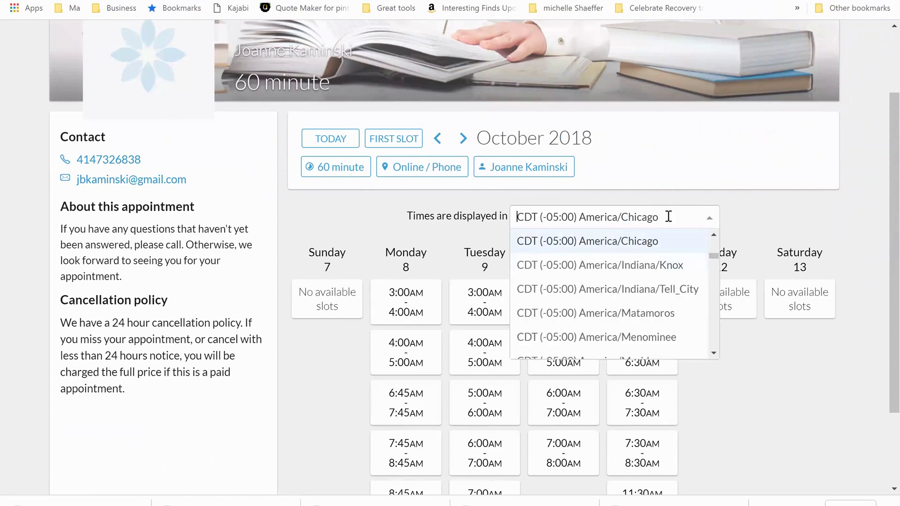
scroll(716, 336, "down", 2)
scroll(716, 335, "down", 5)
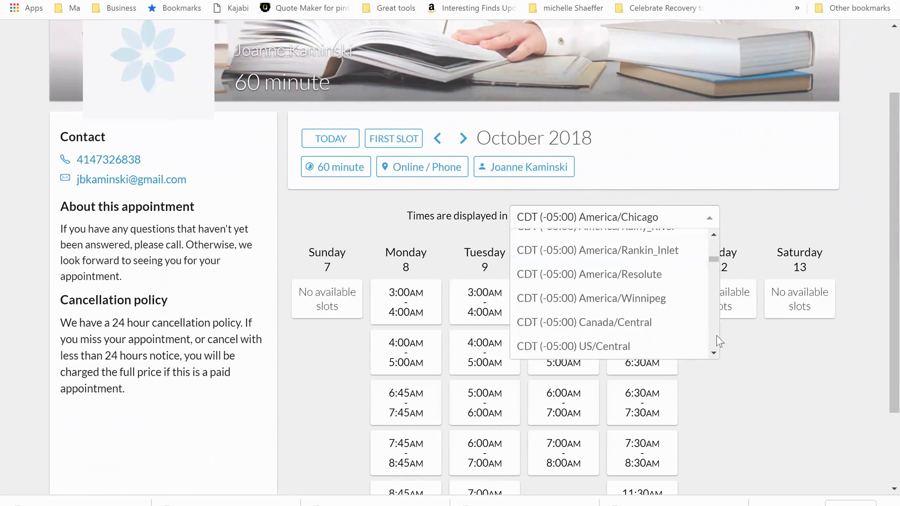
left_click(769, 215)
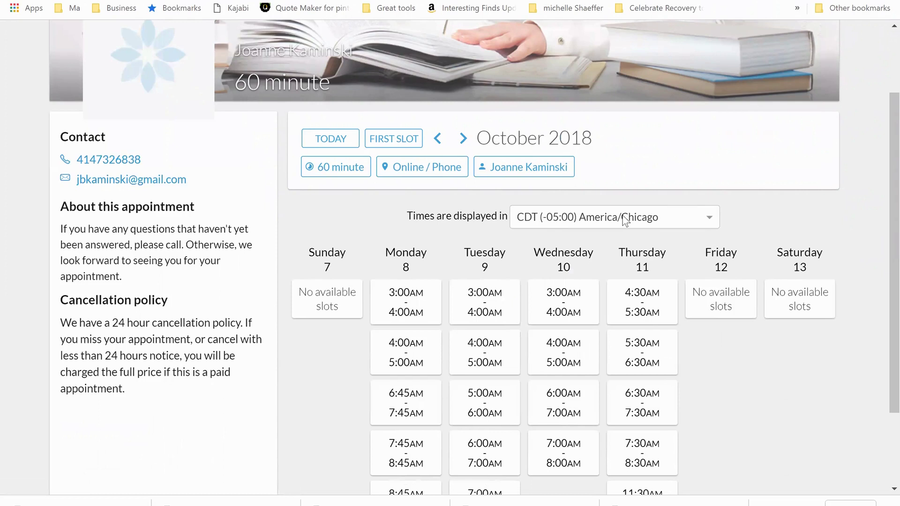
scroll(624, 220, "down", 2)
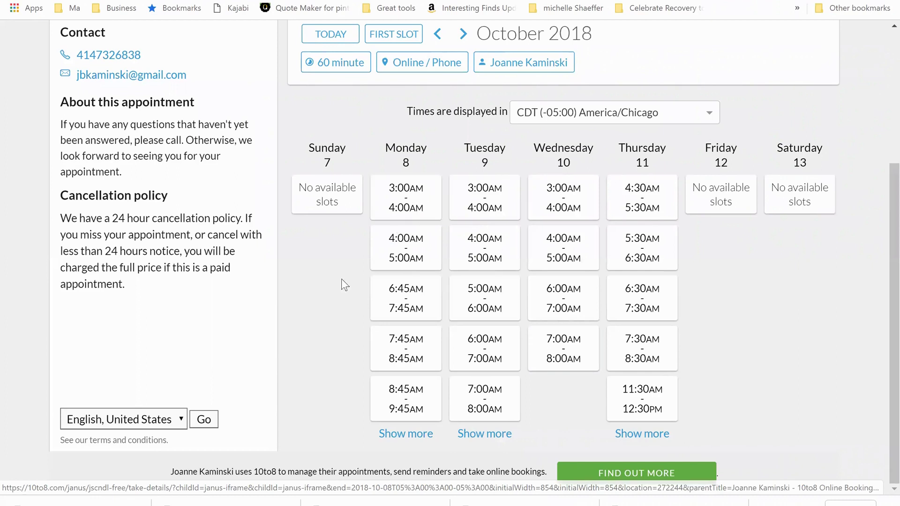
scroll(595, 103, "up", 4)
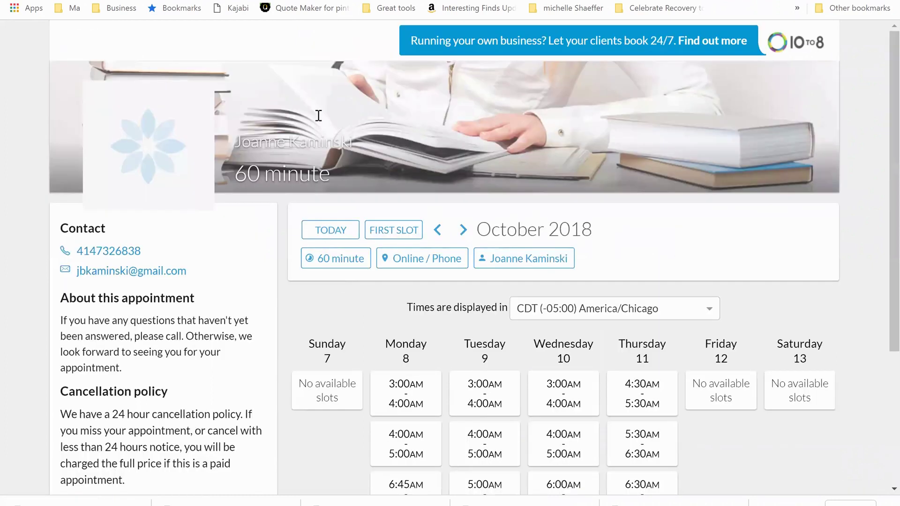
Close the public booking page tab to return to the 10to8 dashboard
key("ctrl+w")
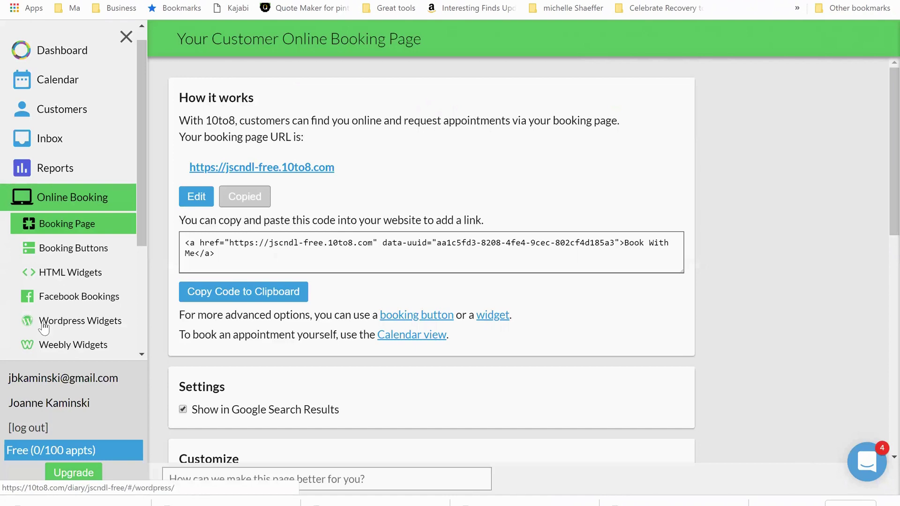
scroll(64, 286, "down", 4)
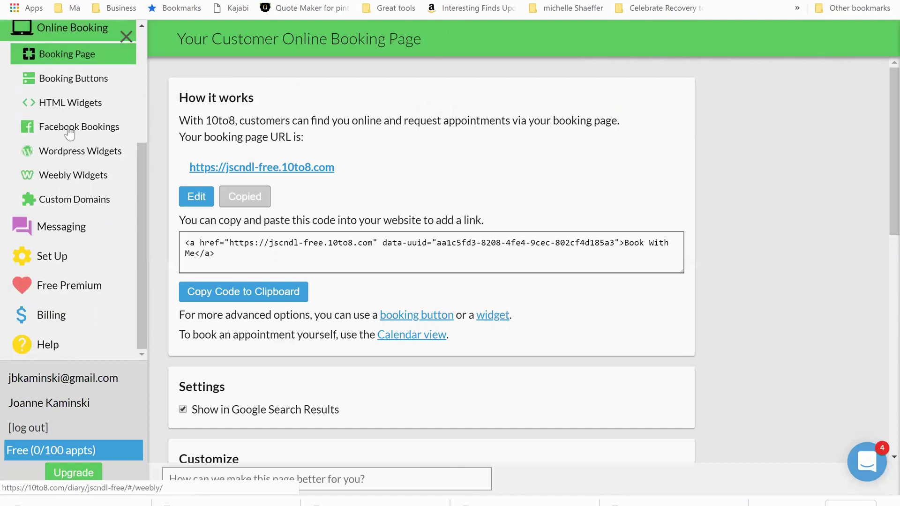
scroll(70, 115, "up", 5)
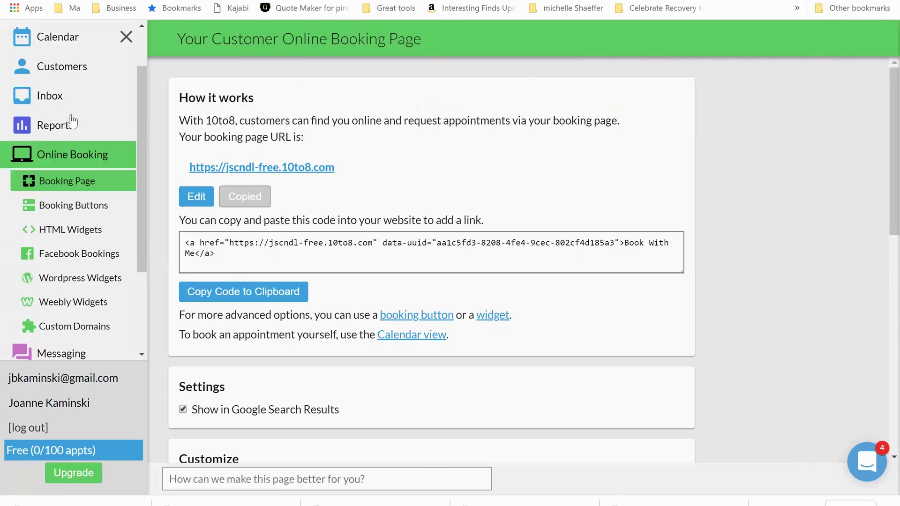
Browse the appointments calendar and toggle its display Options open and closed
left_click(64, 99)
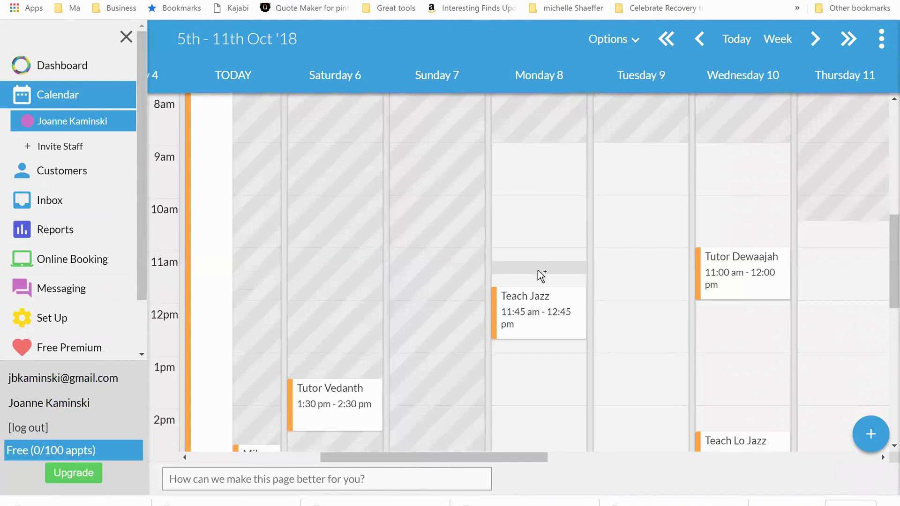
scroll(541, 275, "down", 5)
scroll(541, 276, "down", 6)
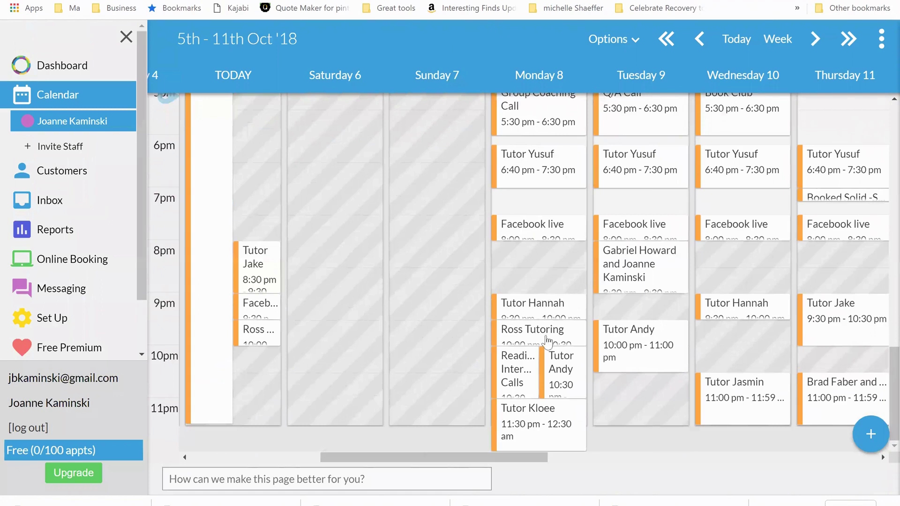
scroll(618, 403, "right", 5)
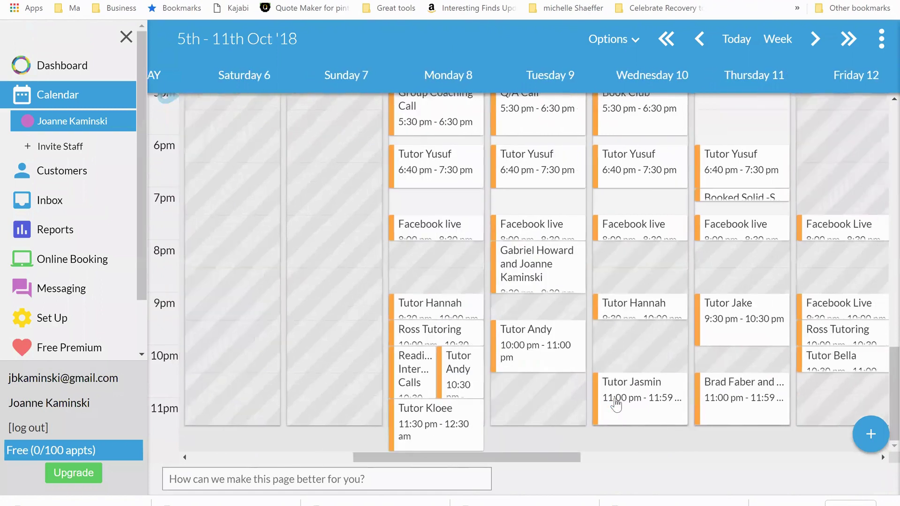
scroll(414, 274, "up", 1)
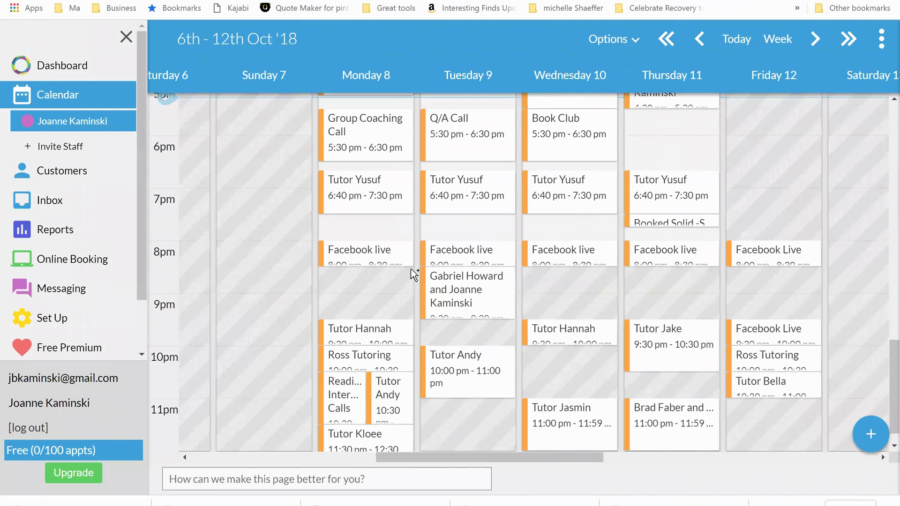
scroll(412, 275, "up", 15)
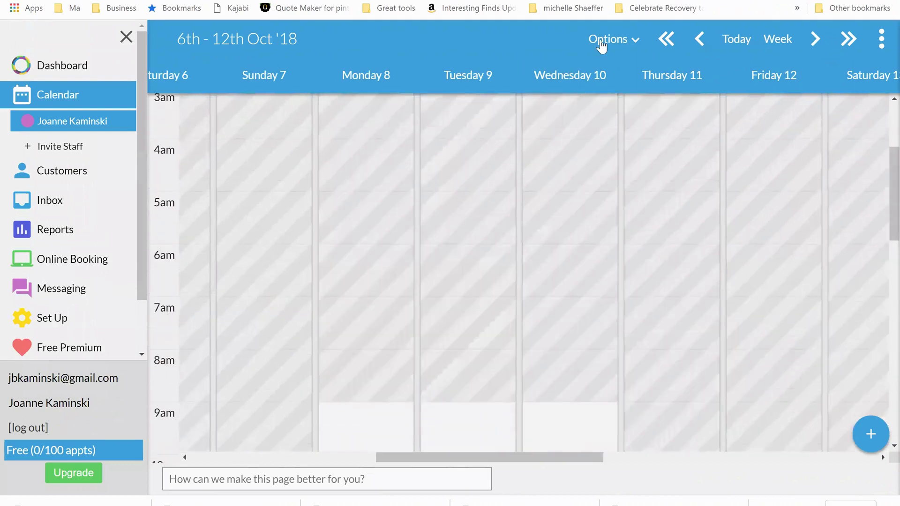
left_click(635, 47)
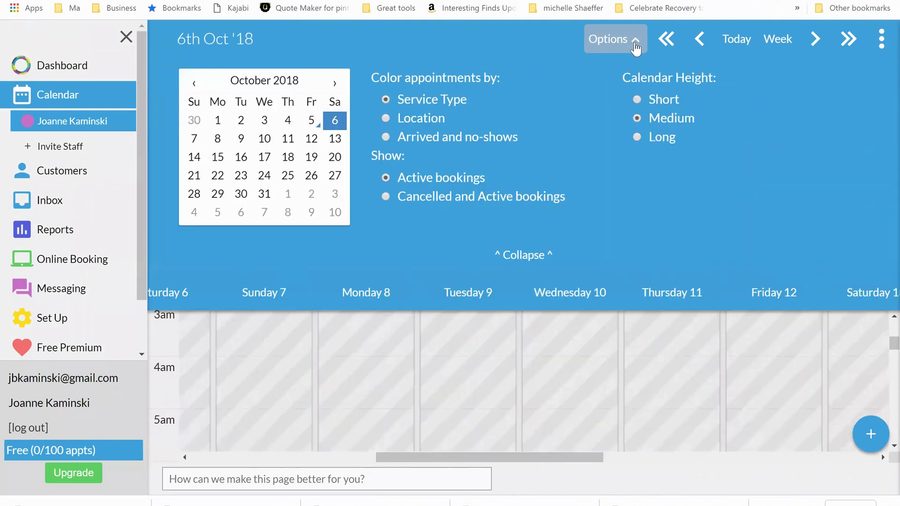
left_click(633, 45)
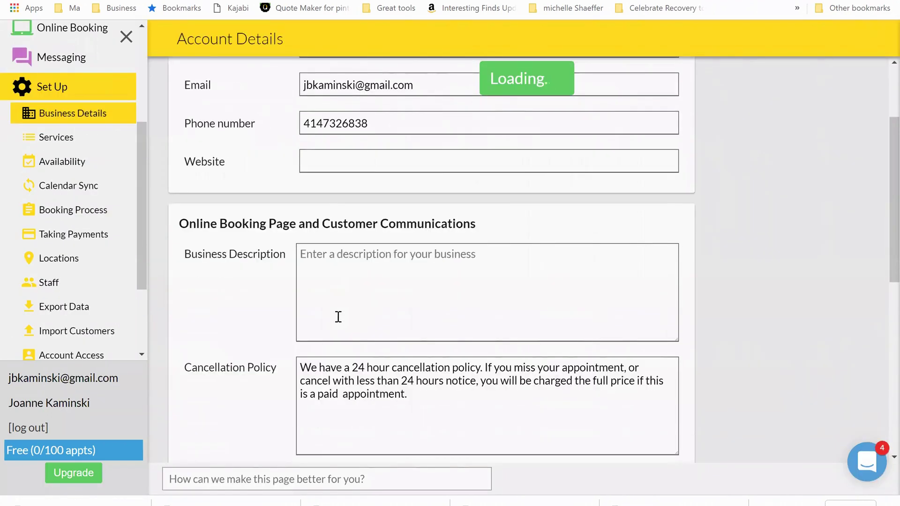
Change the account timezone to US/Central
scroll(338, 317, "down", 6)
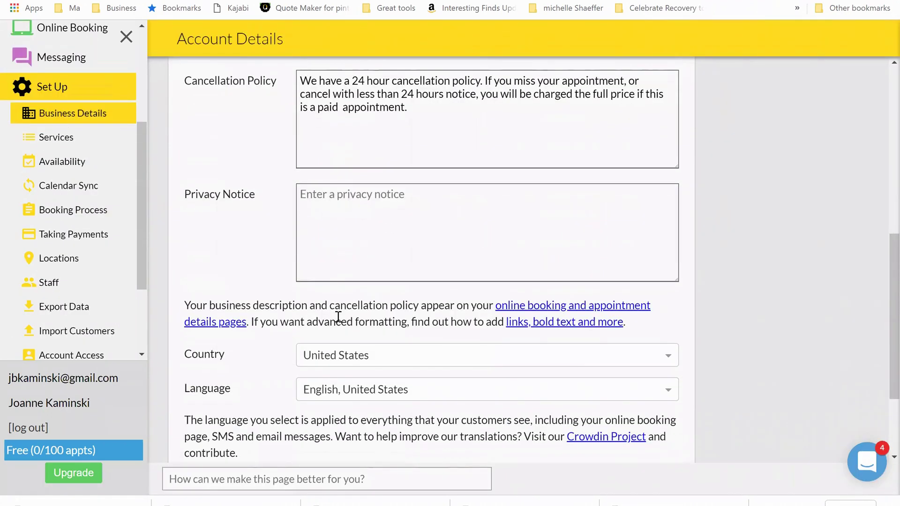
scroll(338, 317, "down", 1)
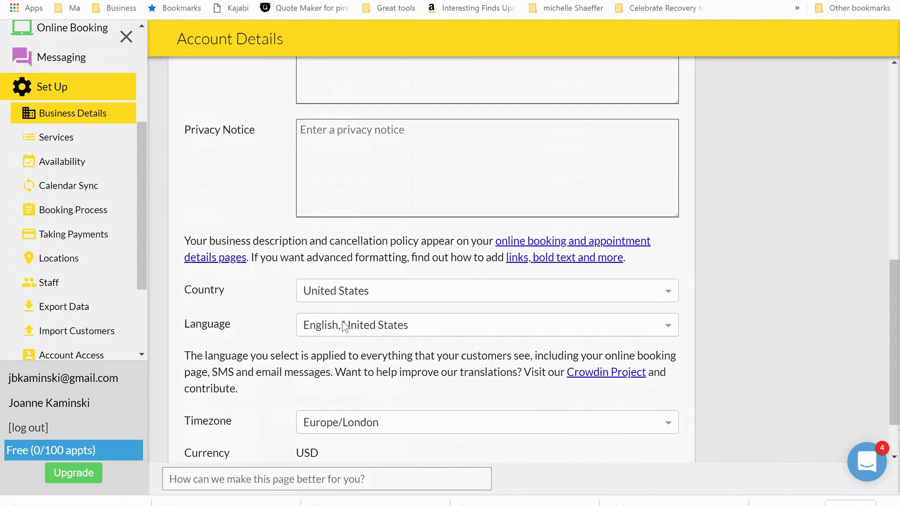
scroll(344, 327, "down", 1)
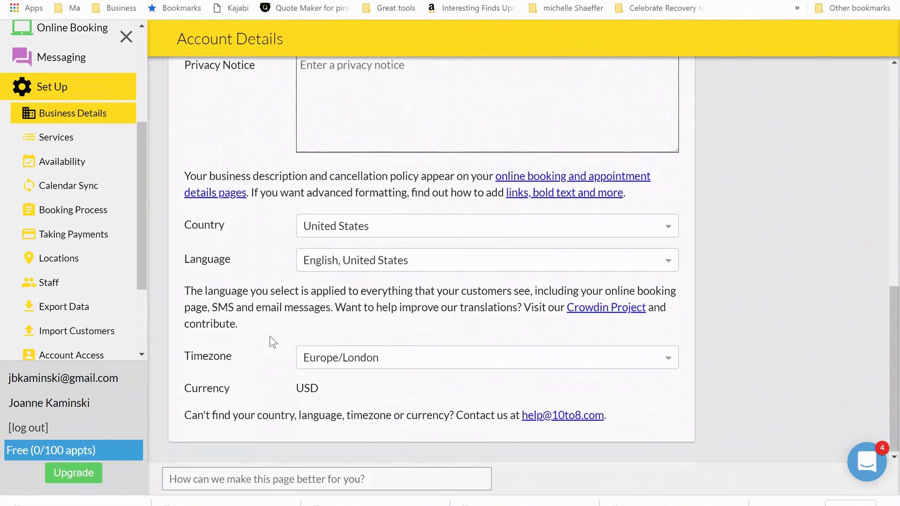
left_click(351, 359)
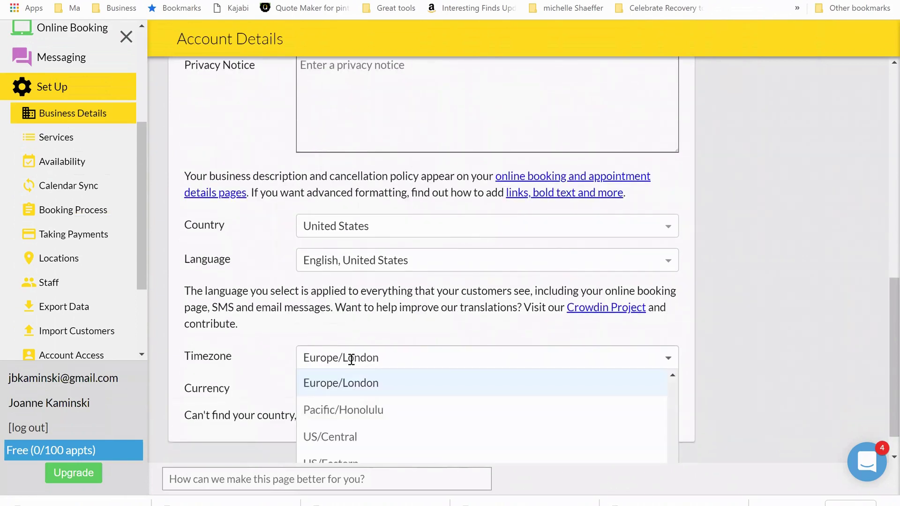
left_click(328, 437)
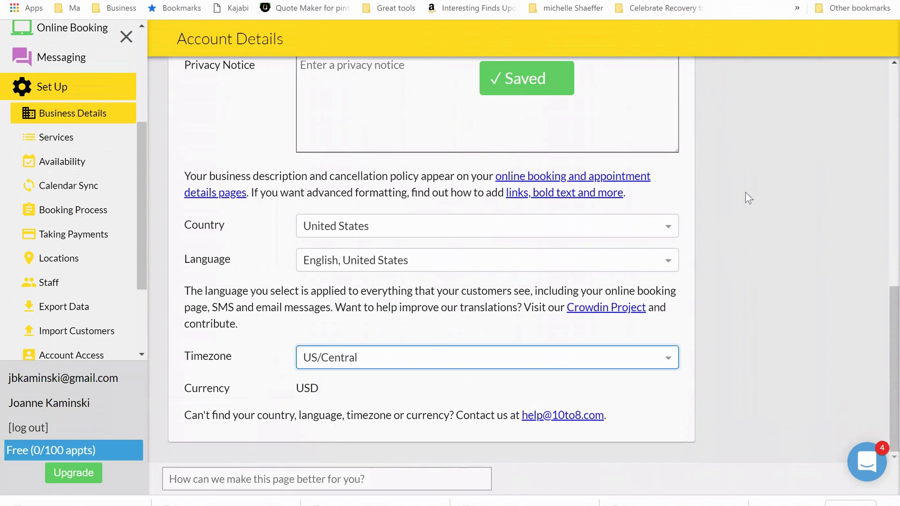
Open the Booking Process settings, then return to the public booking page tab
scroll(745, 198, "up", 10)
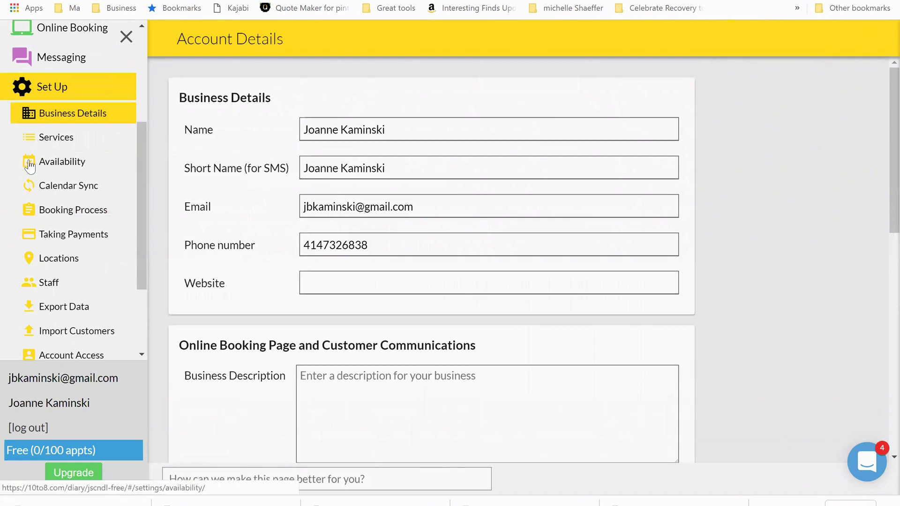
left_click(71, 211)
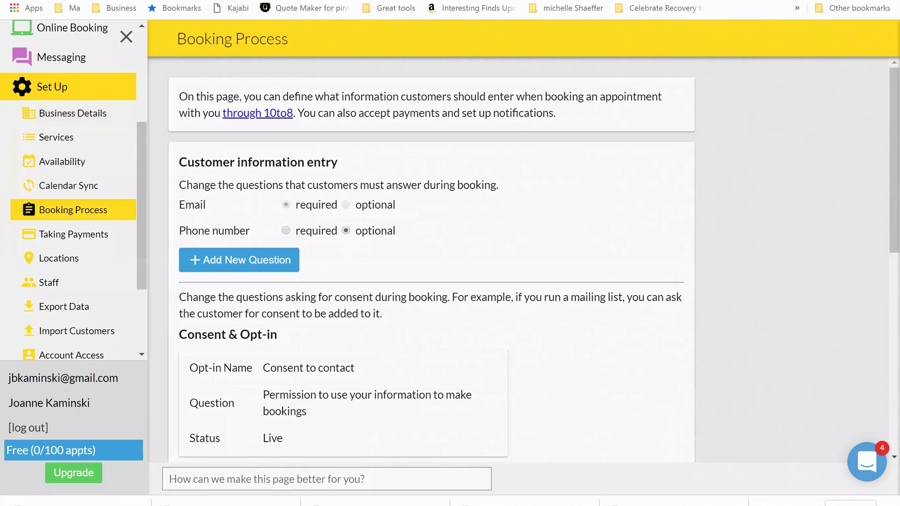
left_click(260, 1)
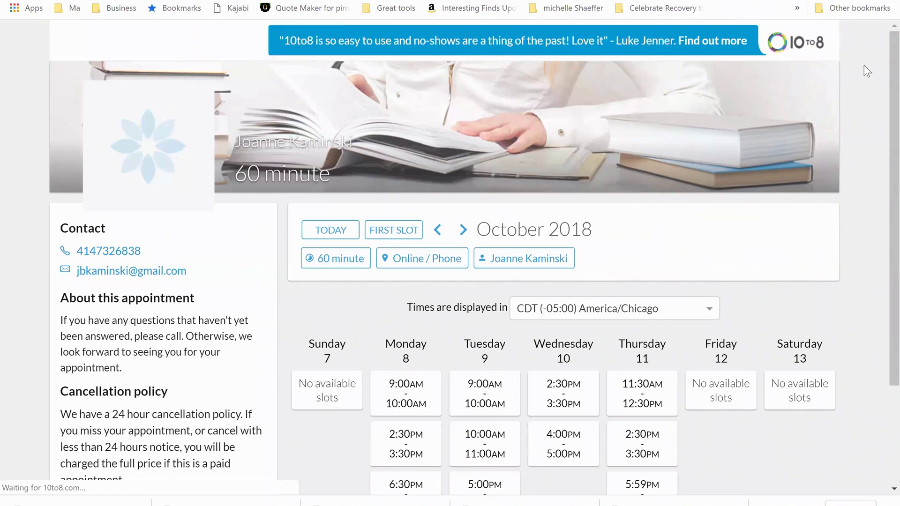
Pick the Monday 8 October 9:00AM slot to bring up the booking details form
scroll(864, 66, "down", 2)
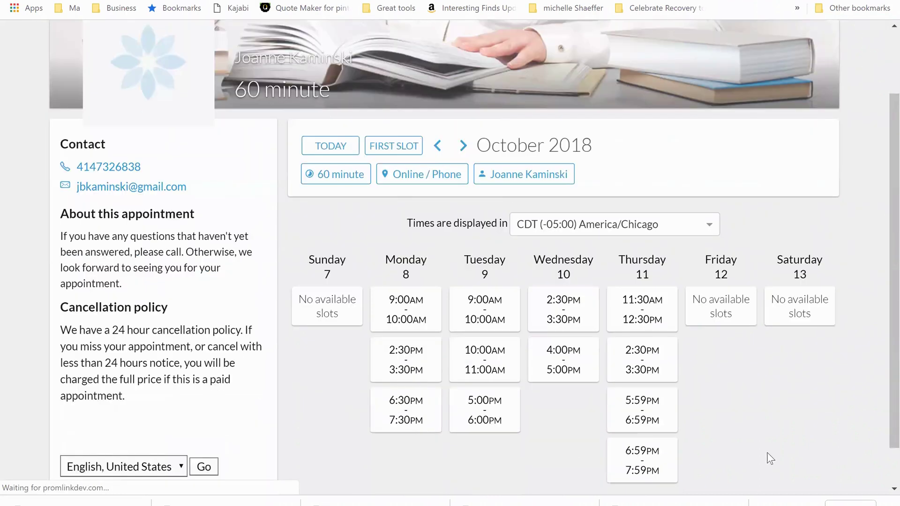
scroll(767, 451, "down", 1)
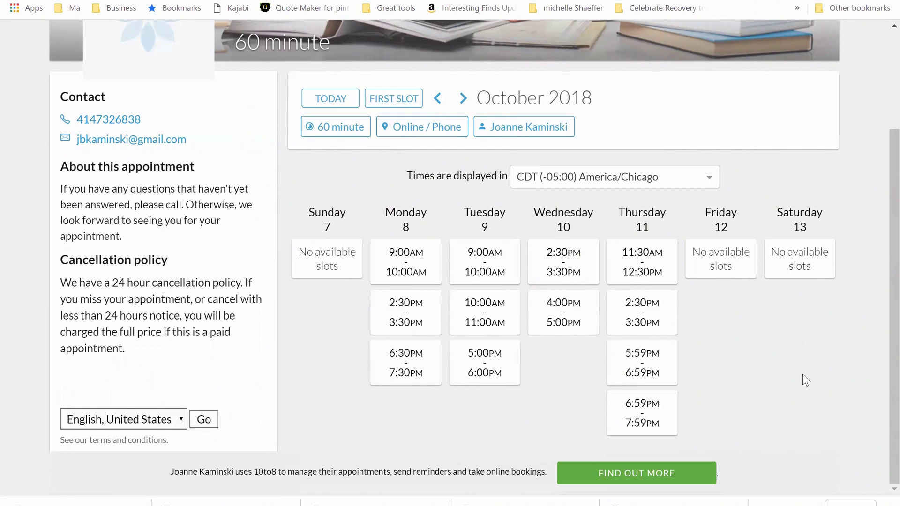
left_click(436, 261)
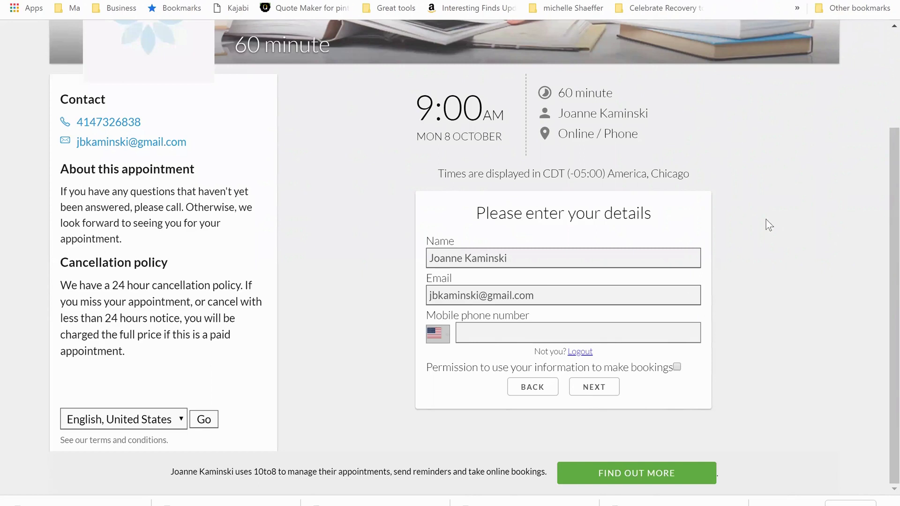
scroll(739, 139, "up", 3)
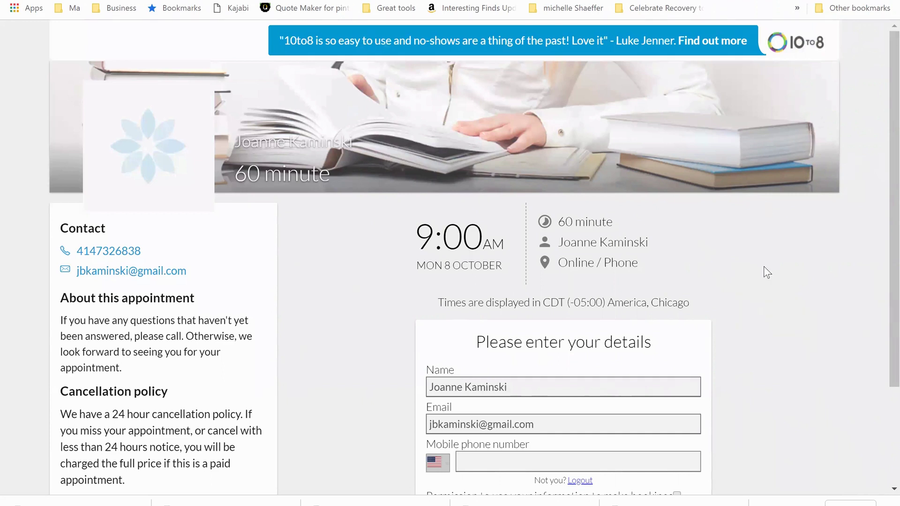
scroll(752, 328, "down", 3)
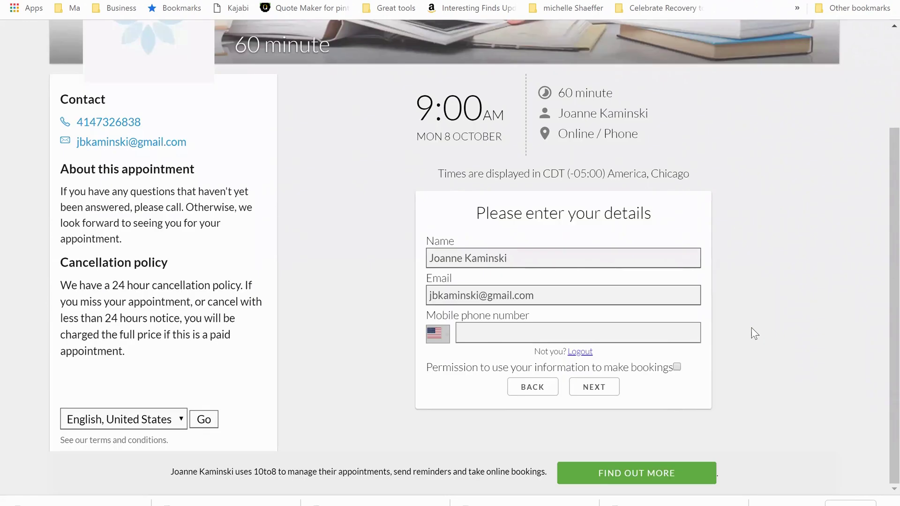